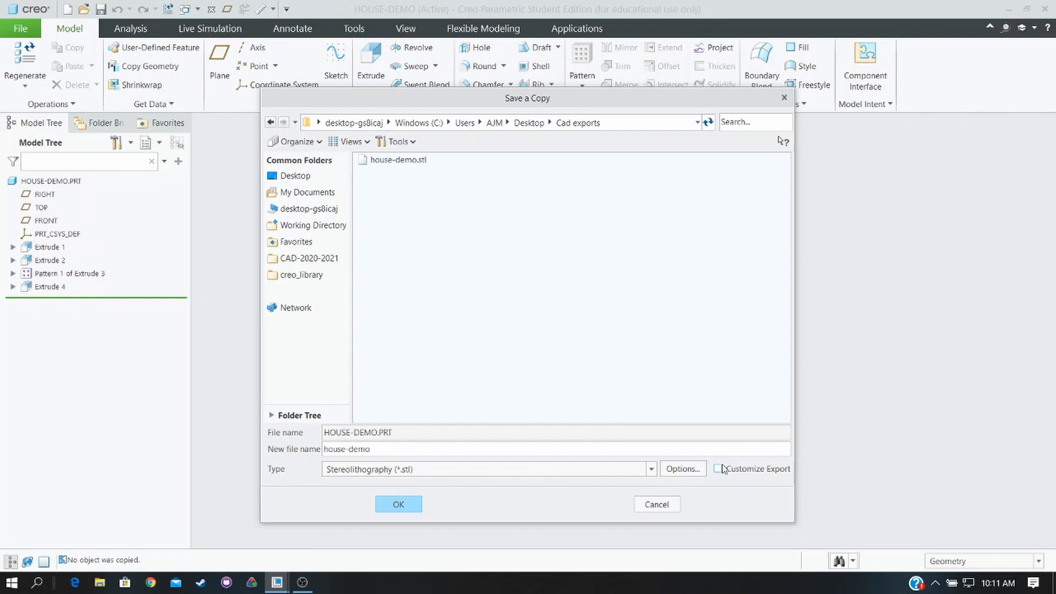
# - Save an STL copy of the house model named house-demostl in Cad exports, with customized export enabled
pyautogui.click(718, 469)
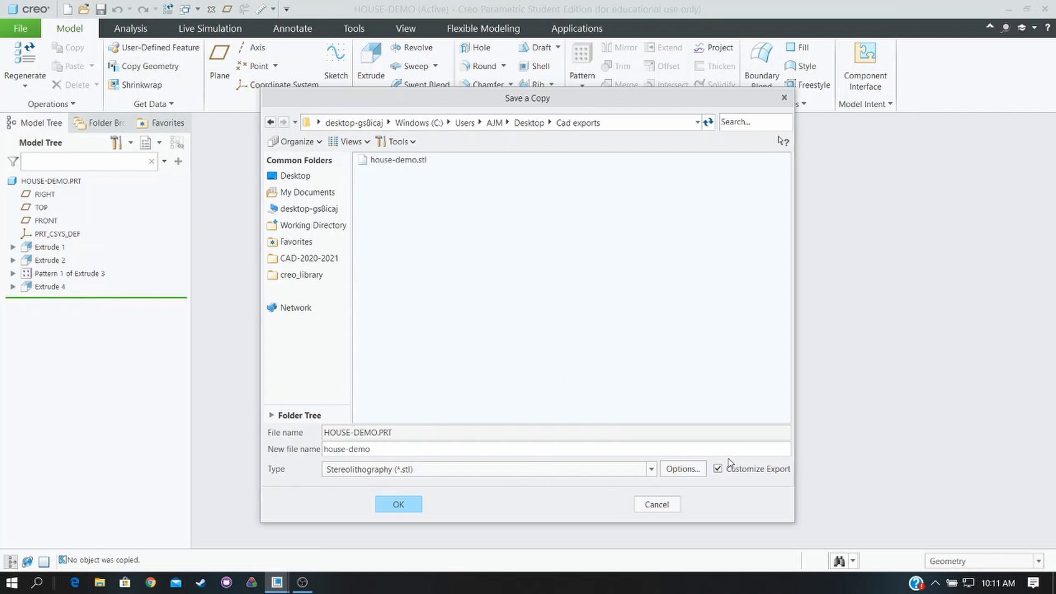
pyautogui.click(398, 505)
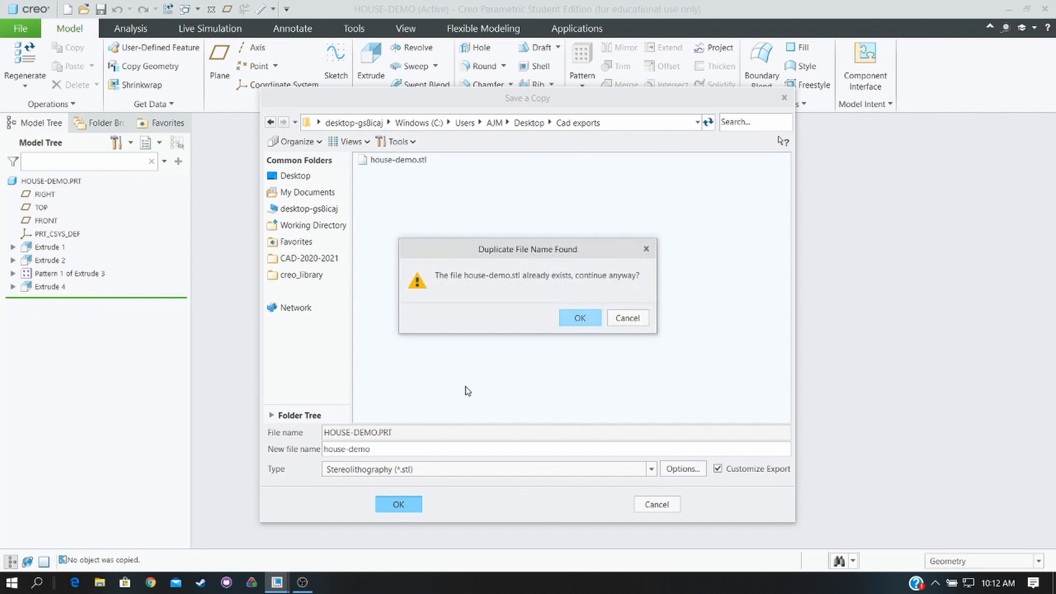
pyautogui.click(624, 321)
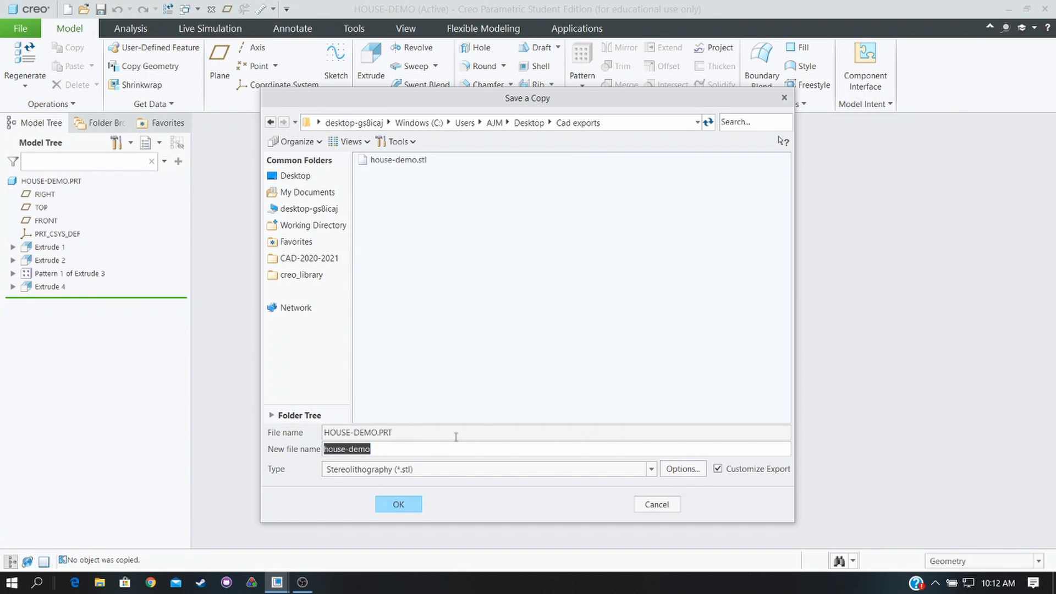
pyautogui.click(412, 449)
pyautogui.write('stl')
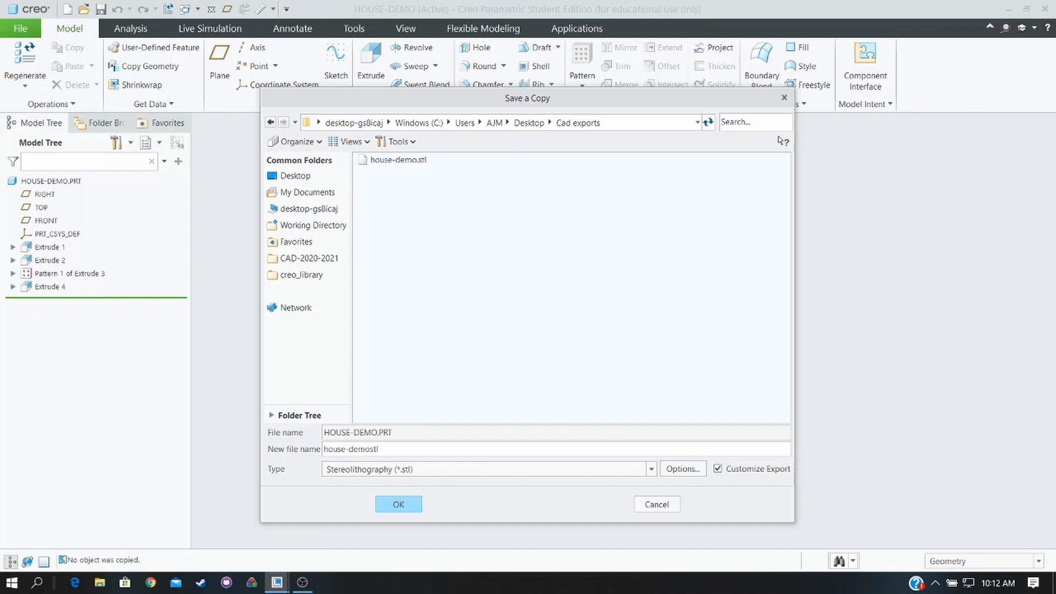
pyautogui.click(404, 504)
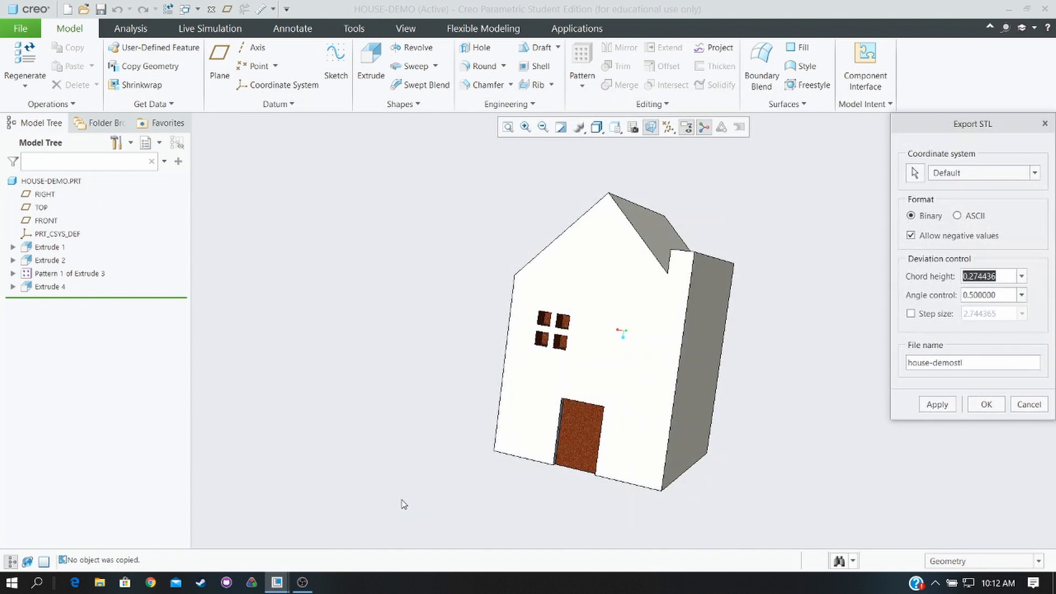
# - Export the STL with the chord height set to 0 and the angle control set to 1
pyautogui.write('0')
pyautogui.press('Tab')
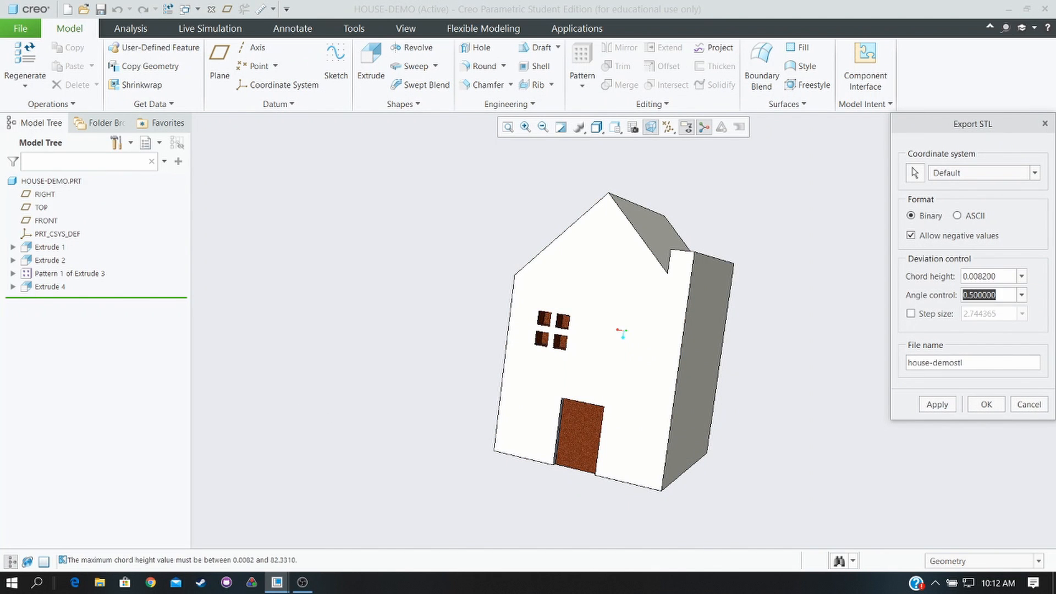
pyautogui.write('1')
pyautogui.click(852, 345)
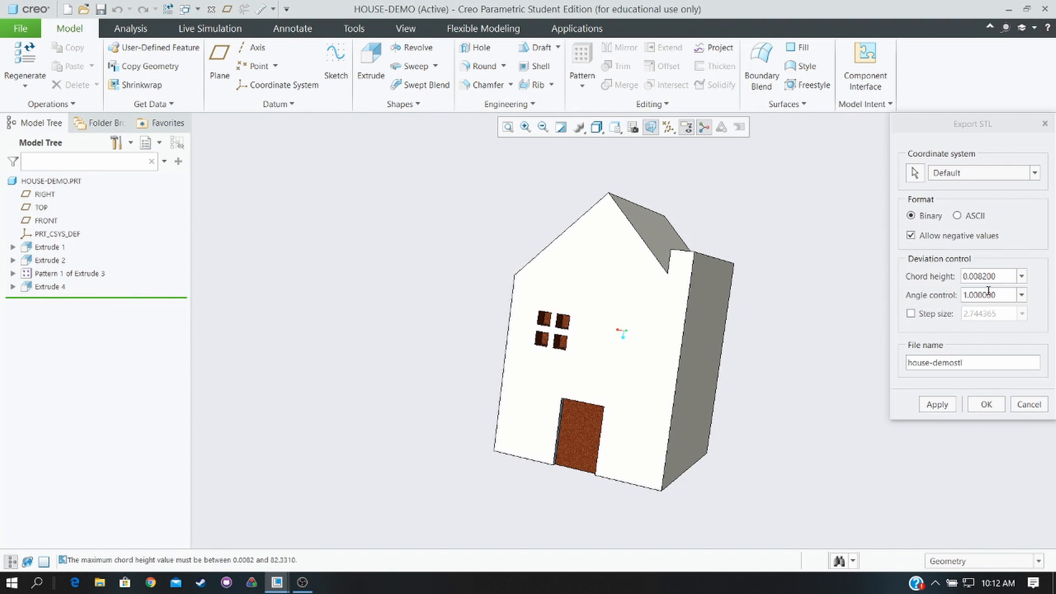
pyautogui.click(937, 406)
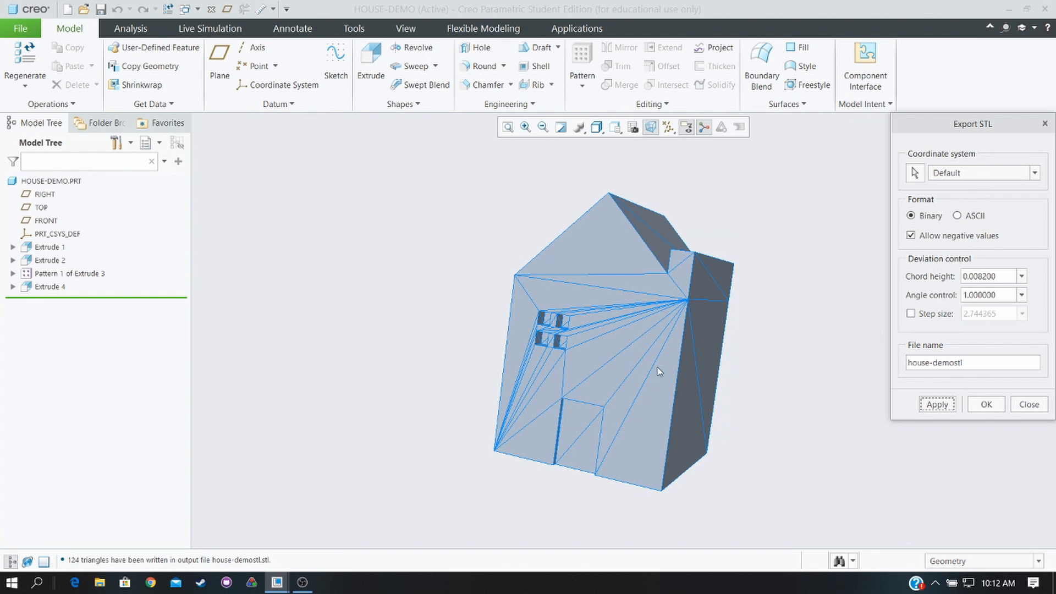
pyautogui.moveTo(659, 372)
pyautogui.mouseDown(button='middle')
pyautogui.moveTo(756, 415)
pyautogui.moveTo(708, 366)
pyautogui.moveTo(711, 332)
pyautogui.moveTo(753, 367)
pyautogui.mouseUp(button='middle')
pyautogui.click(984, 404)
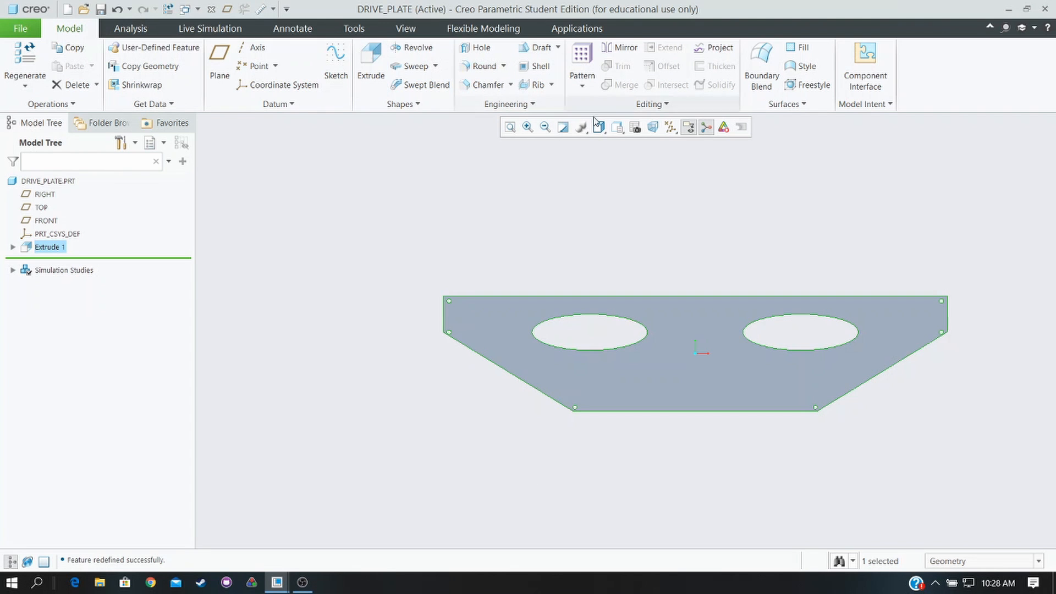
# - Display the drive plate model in Wireframe style
pyautogui.click(617, 127)
pyautogui.click(600, 130)
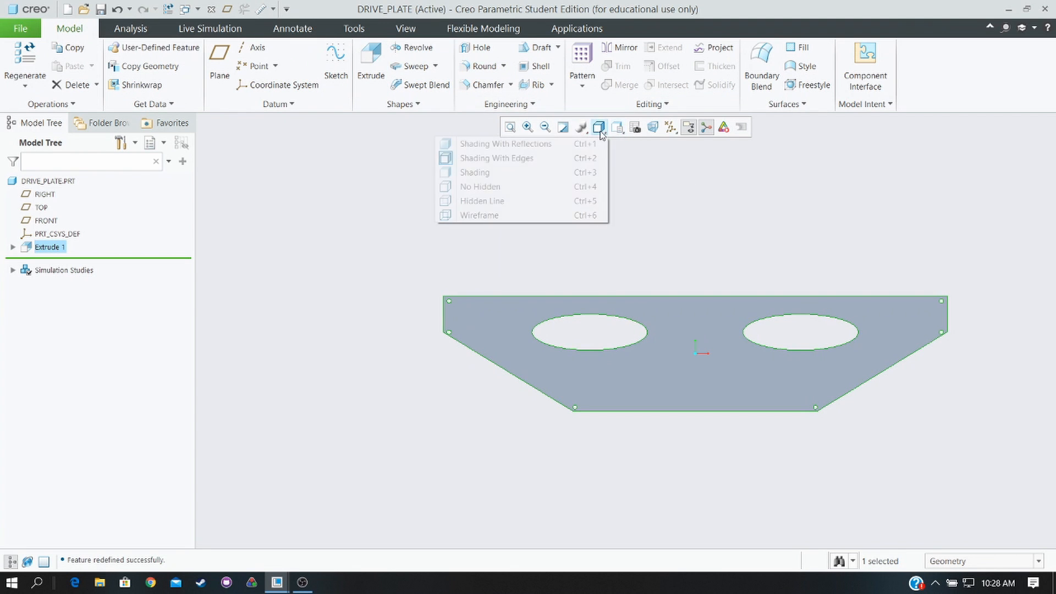
pyautogui.click(539, 216)
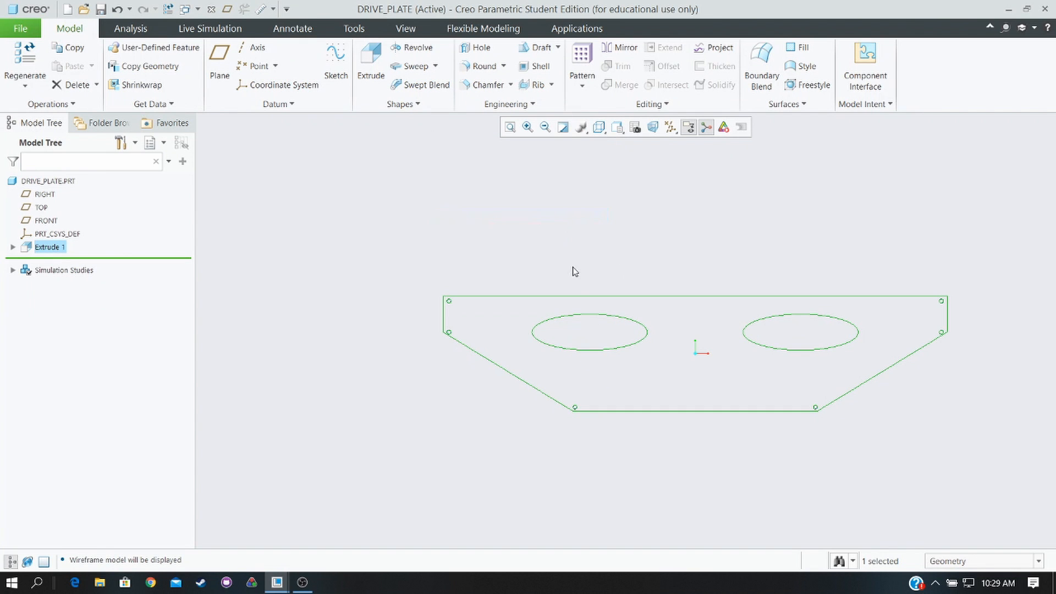
# - Create a new drawing named Drive_Plate from drive_plate.prt on an empty landscape C-size sheet
pyautogui.click(21, 31)
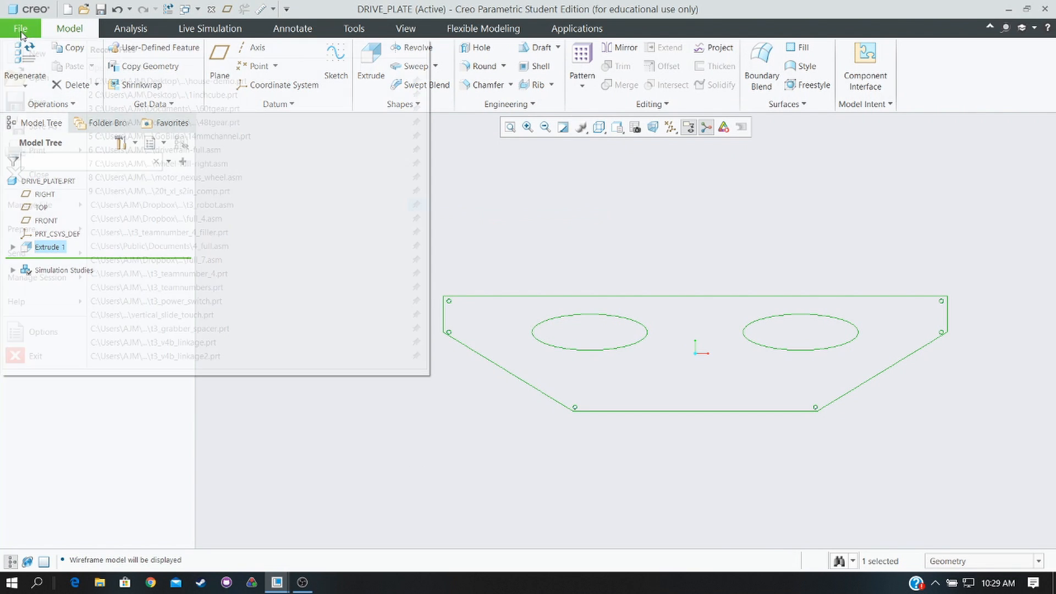
pyautogui.click(32, 52)
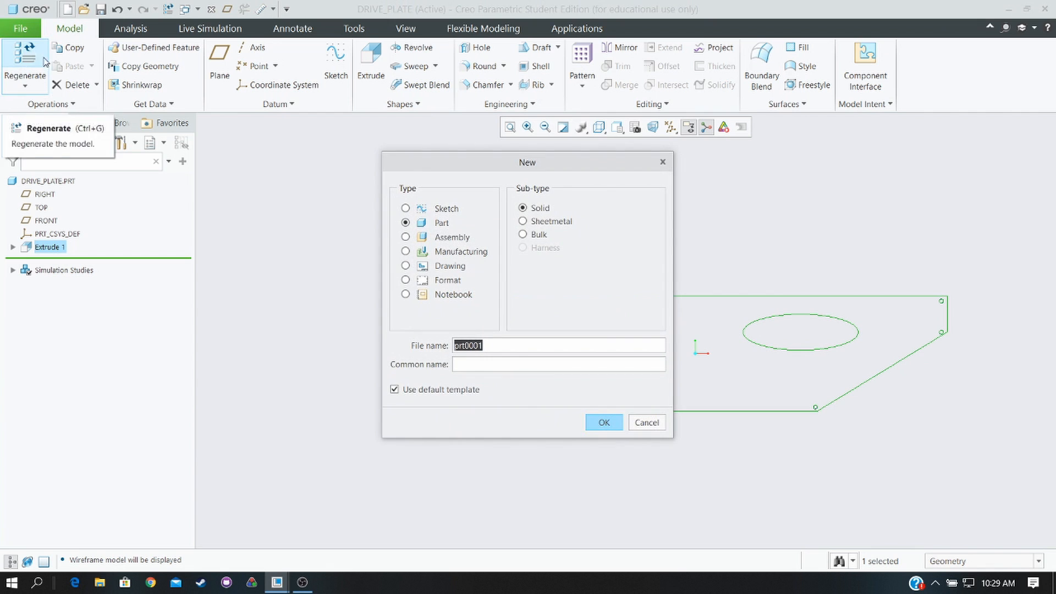
pyautogui.click(438, 267)
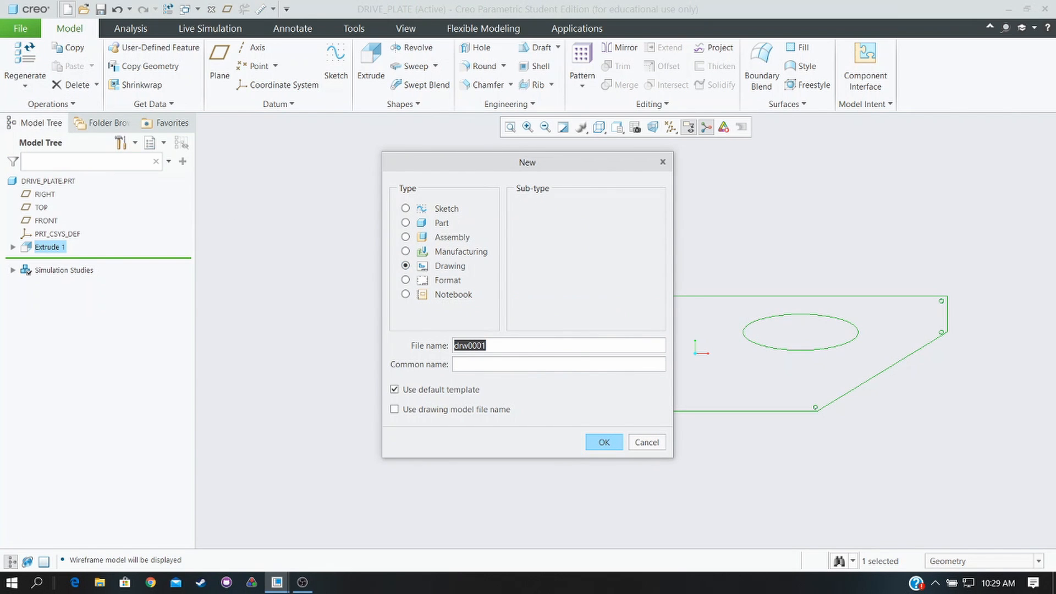
pyautogui.write('Drive_Plate')
pyautogui.click(591, 446)
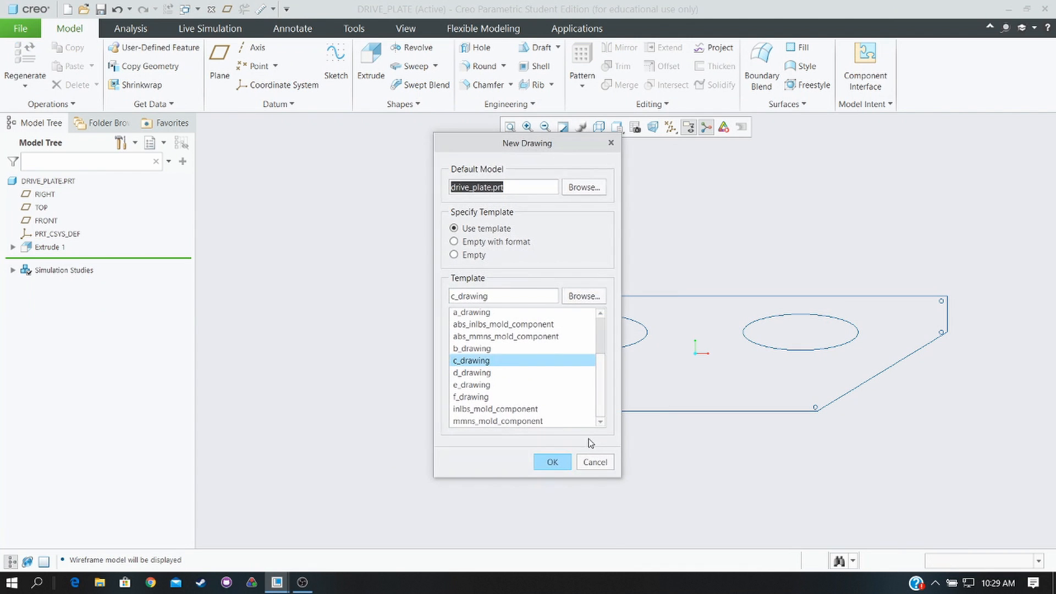
pyautogui.click(474, 258)
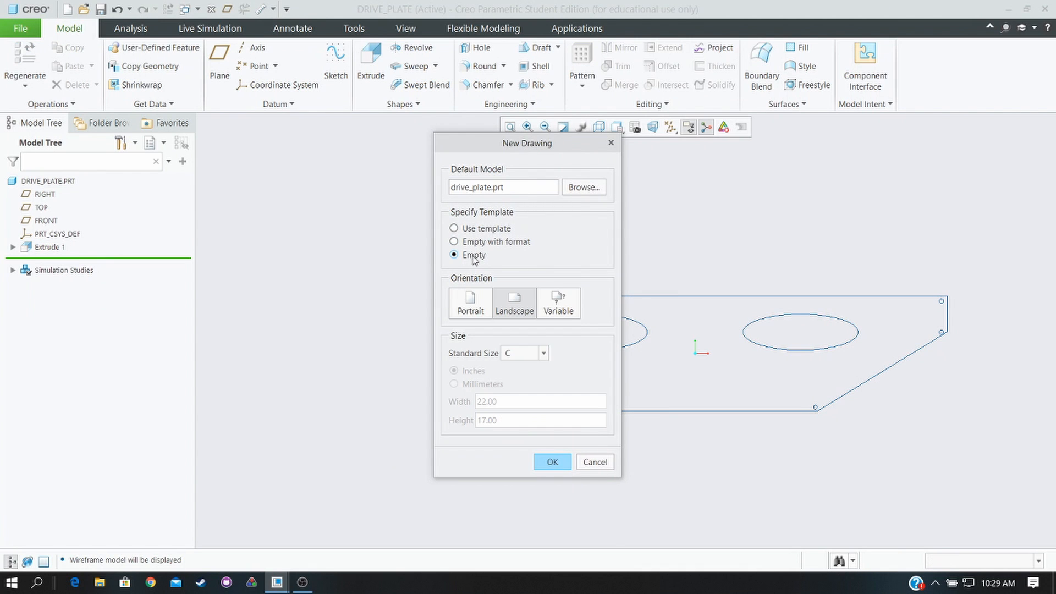
pyautogui.click(549, 461)
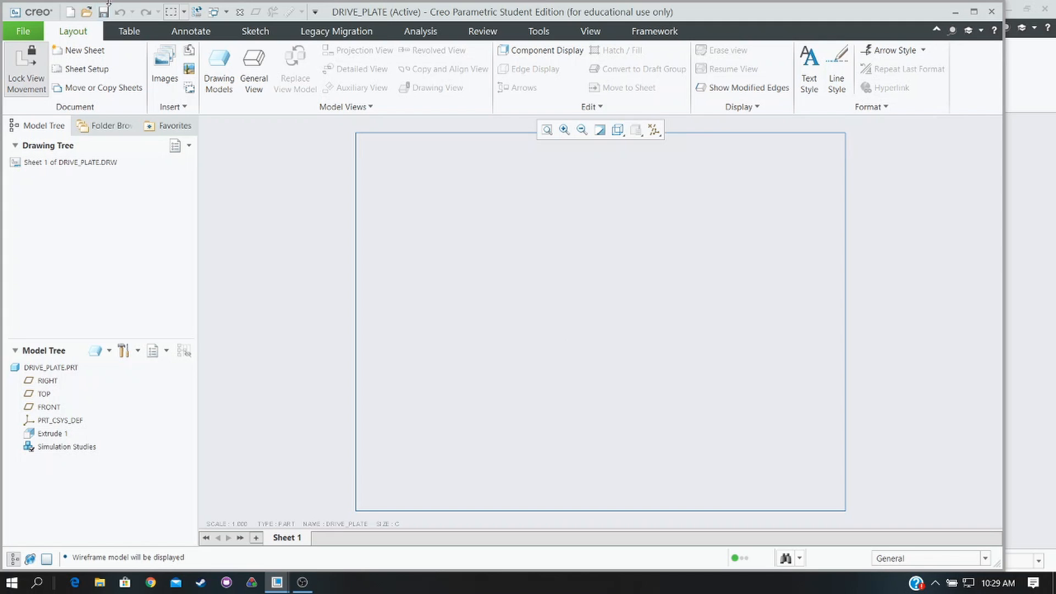
# - Place a general view of the drive plate with no combined state near the sheet's centre, using the FRONT orientation
pyautogui.click(248, 91)
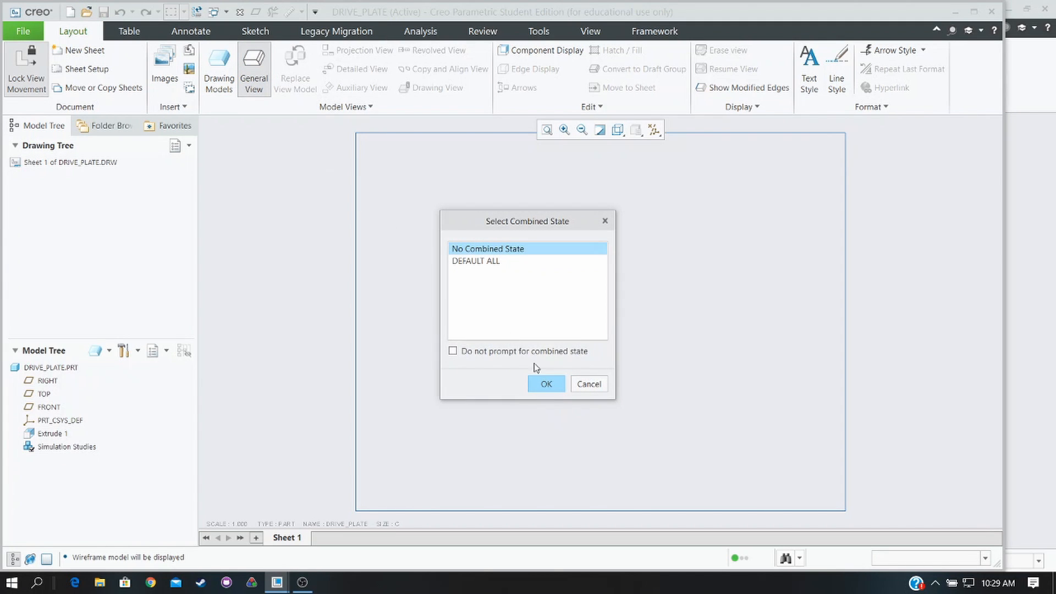
pyautogui.click(547, 385)
pyautogui.click(577, 311)
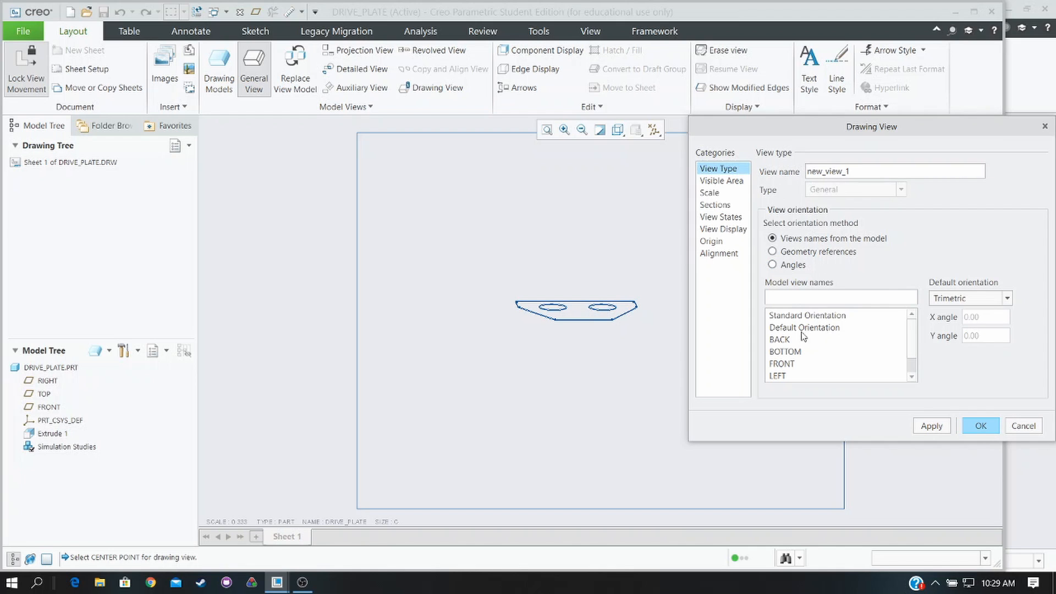
pyautogui.click(792, 365)
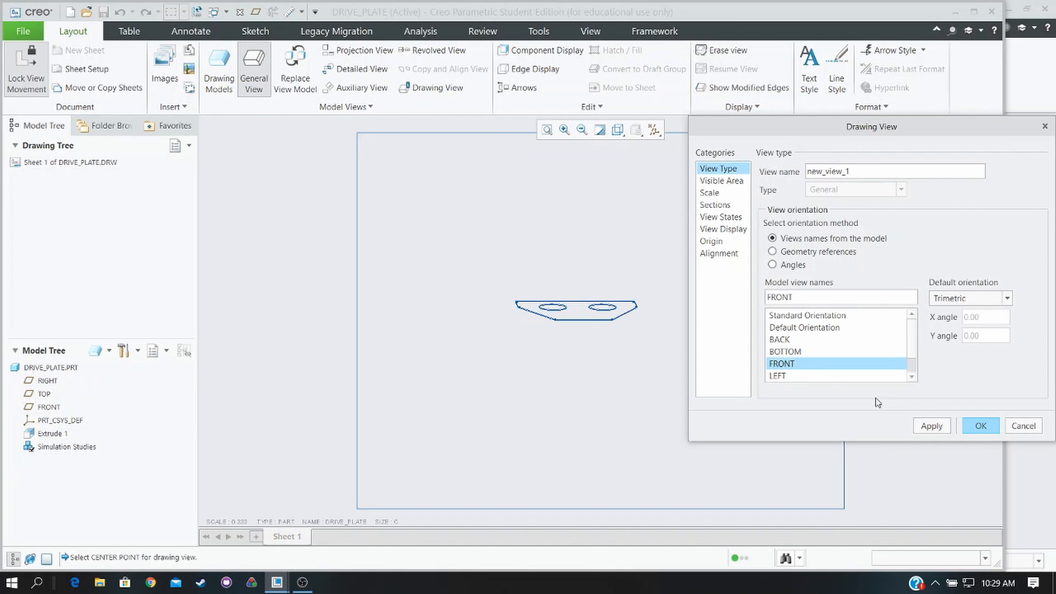
pyautogui.click(940, 428)
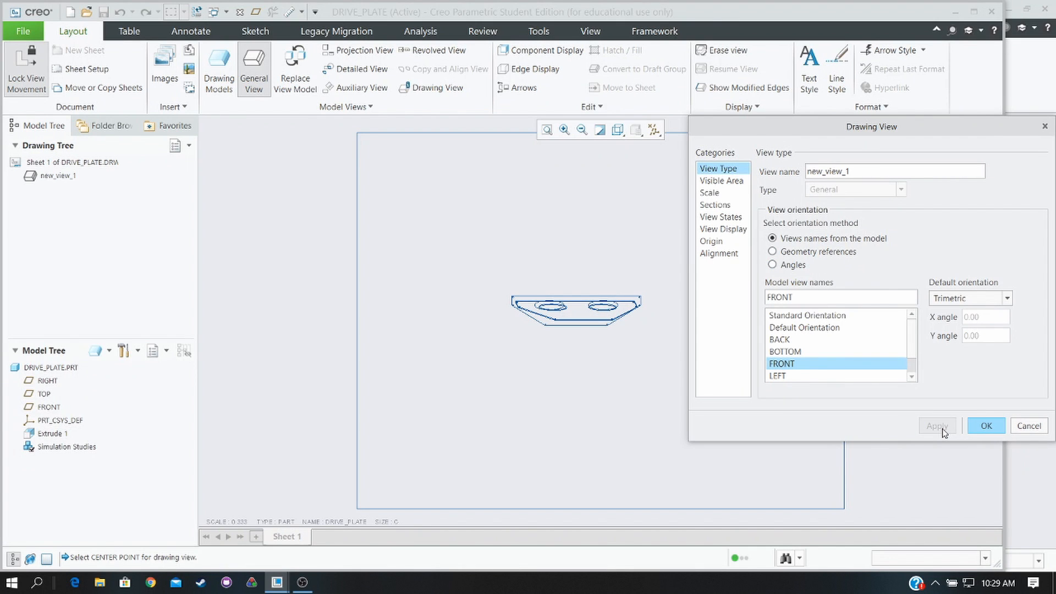
# - Set a custom scale of 1 for the drive plate view
pyautogui.click(729, 193)
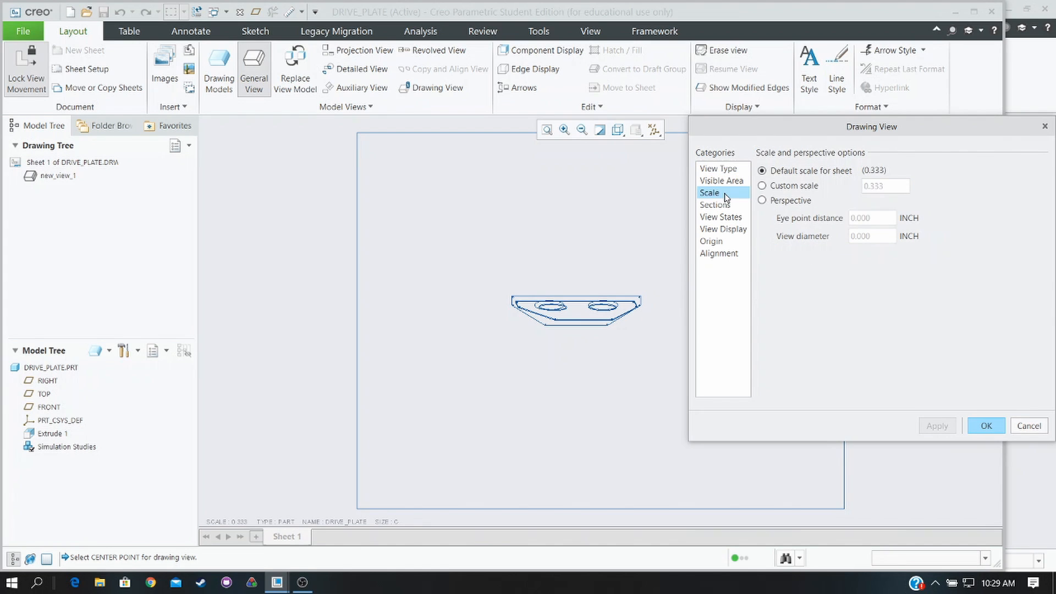
pyautogui.click(795, 186)
pyautogui.write('1')
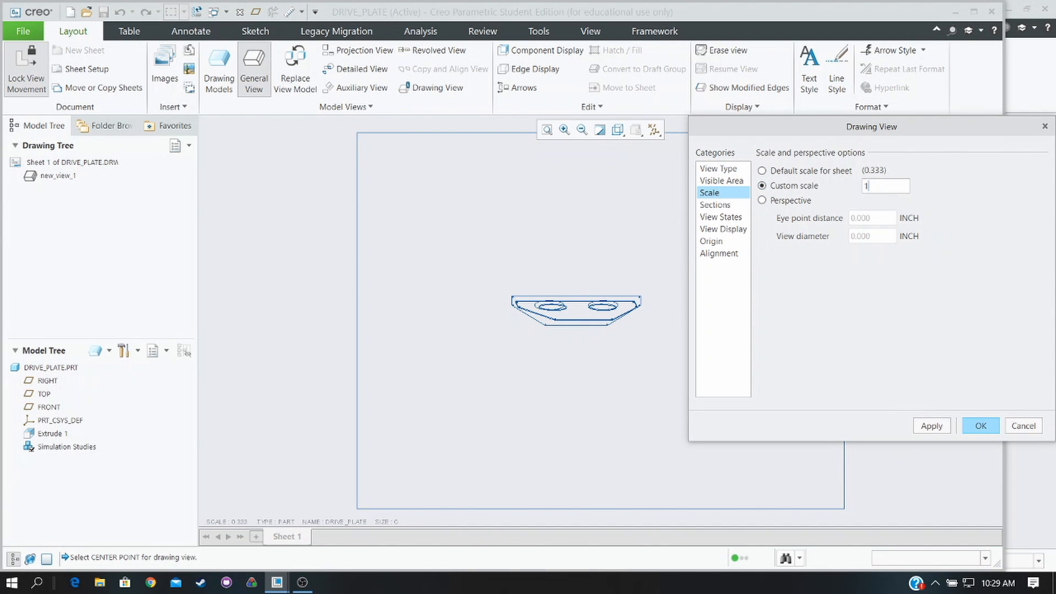
pyautogui.click(930, 424)
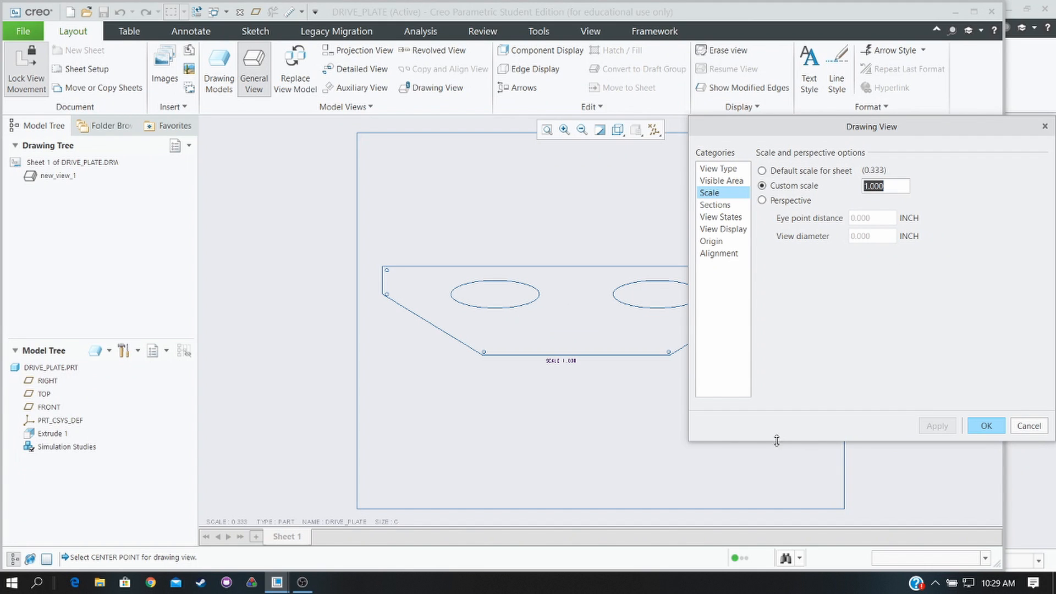
pyautogui.click(986, 426)
# - Delete the SCALE 1.000 note below the drive plate view
pyautogui.scroll(5, 559, 385)
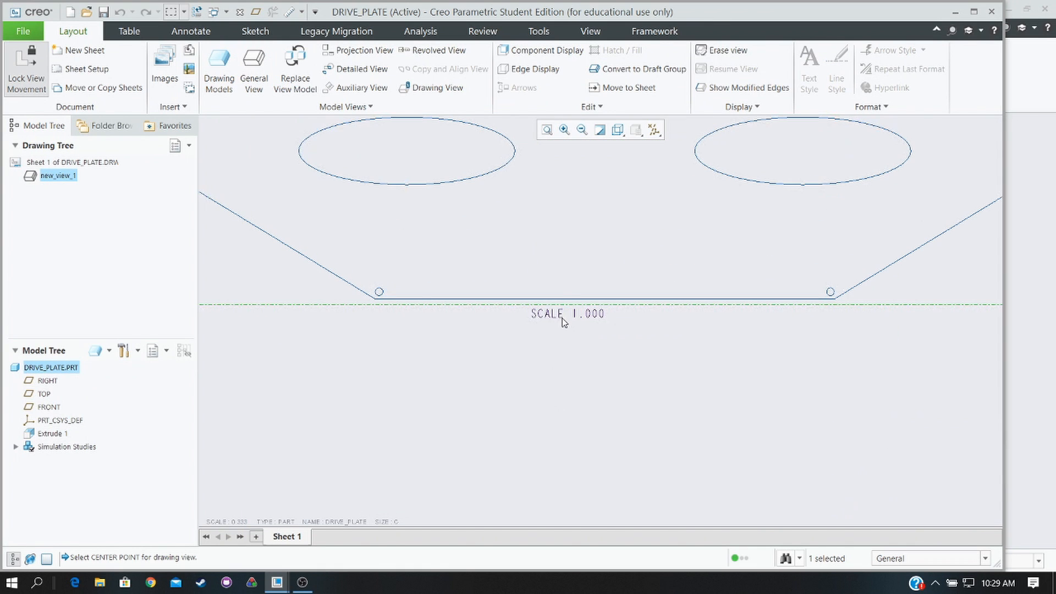
pyautogui.click(564, 318)
pyautogui.click(605, 341)
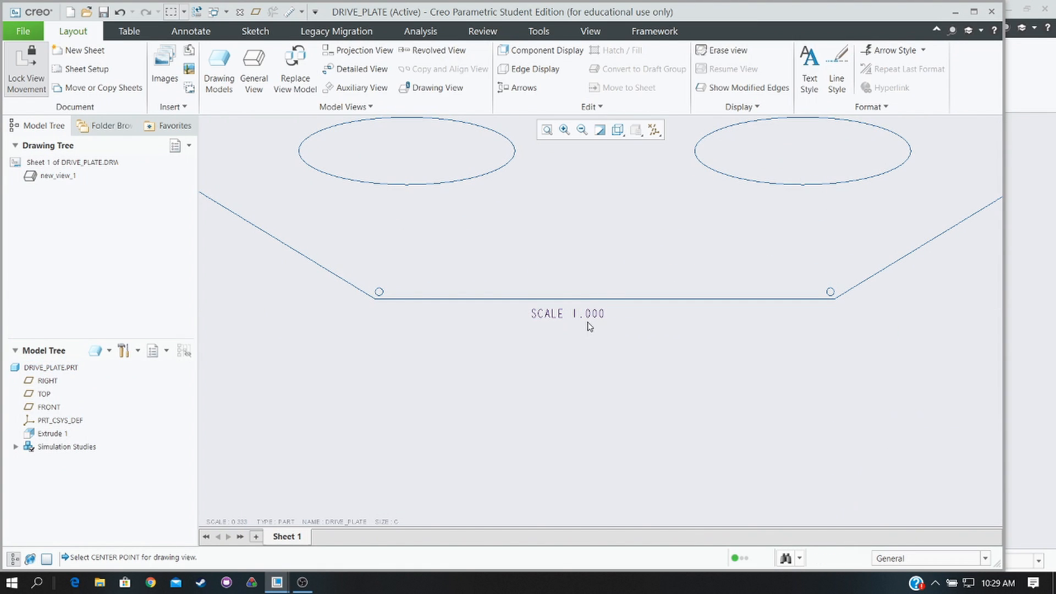
pyautogui.click(570, 321)
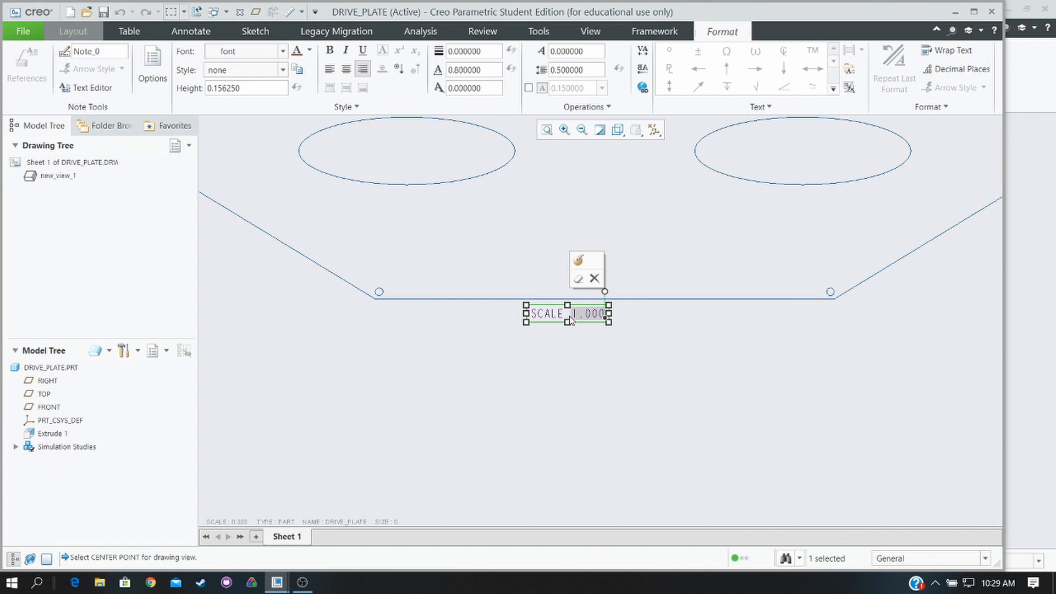
pyautogui.click(575, 326)
pyautogui.scroll(-4, 624, 368)
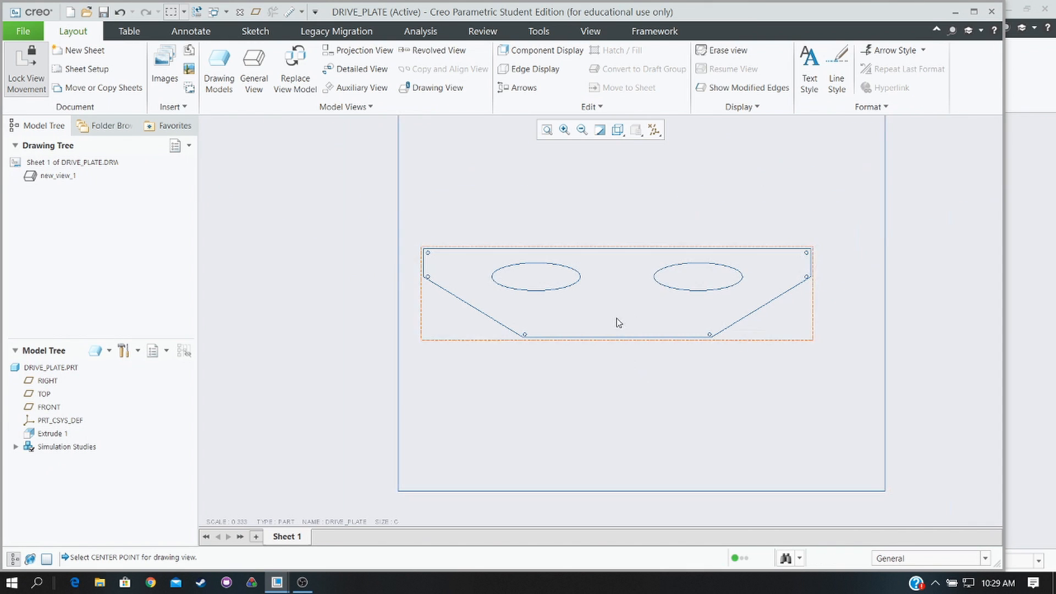
pyautogui.scroll(-2, 644, 297)
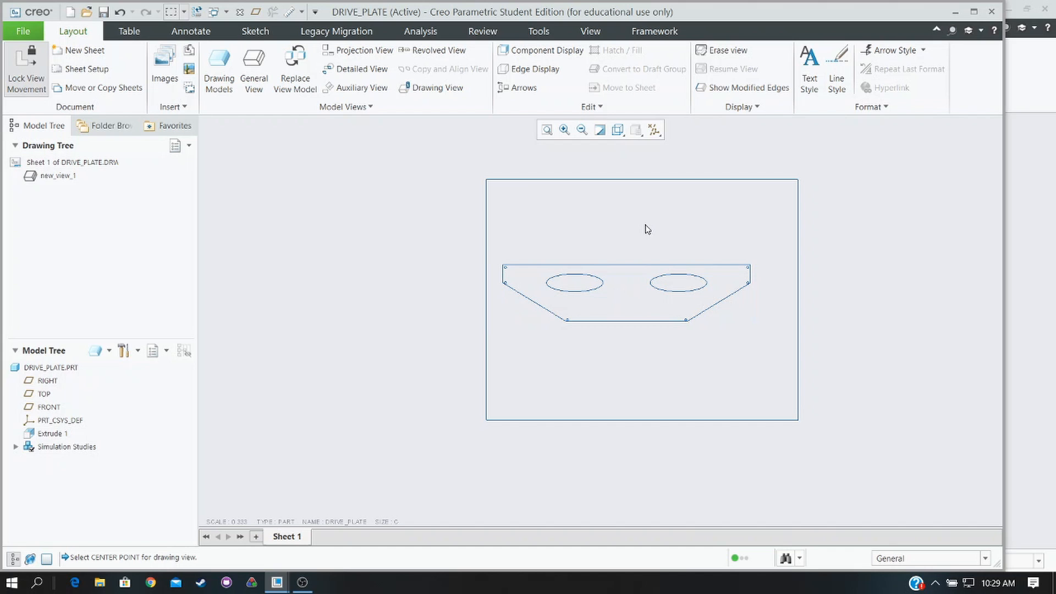
# - Export the drawing as a DWG file named drive_plate to the Cad exports folder and close the export setup
pyautogui.click(24, 33)
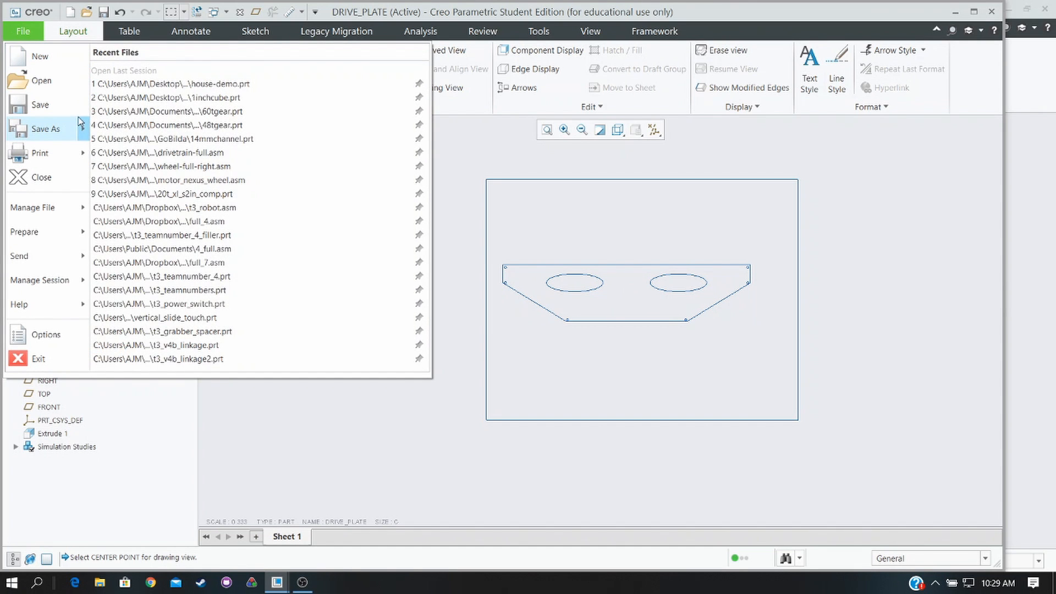
pyautogui.moveTo(81, 124)
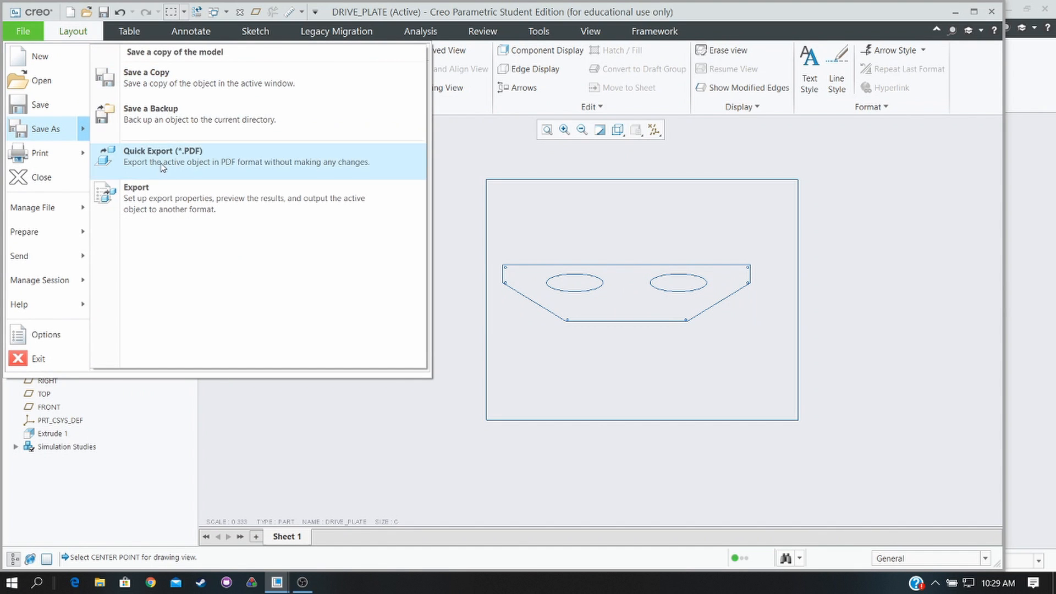
pyautogui.click(186, 198)
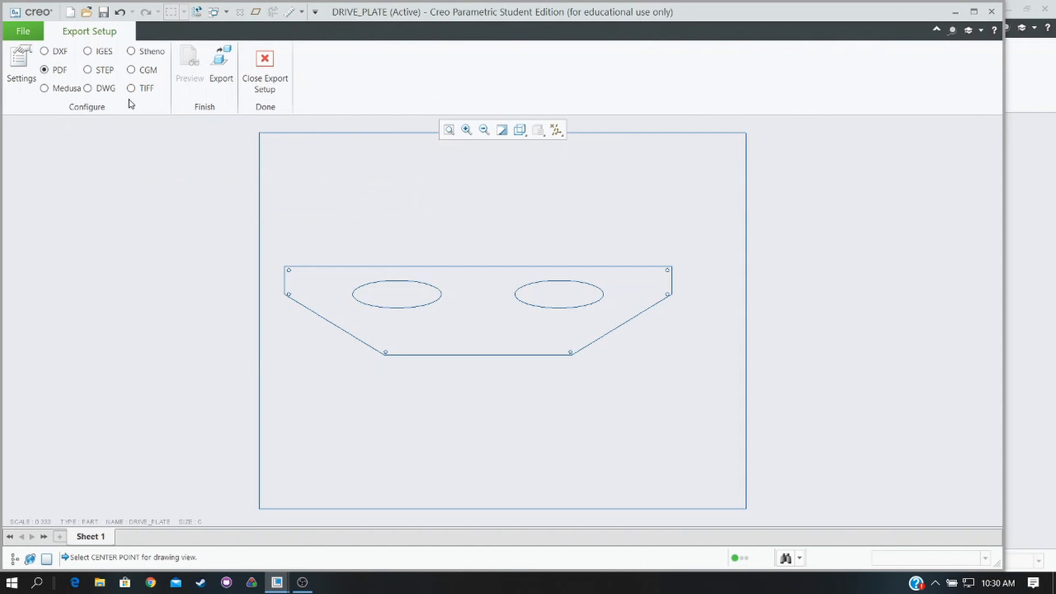
pyautogui.click(104, 89)
pyautogui.click(218, 70)
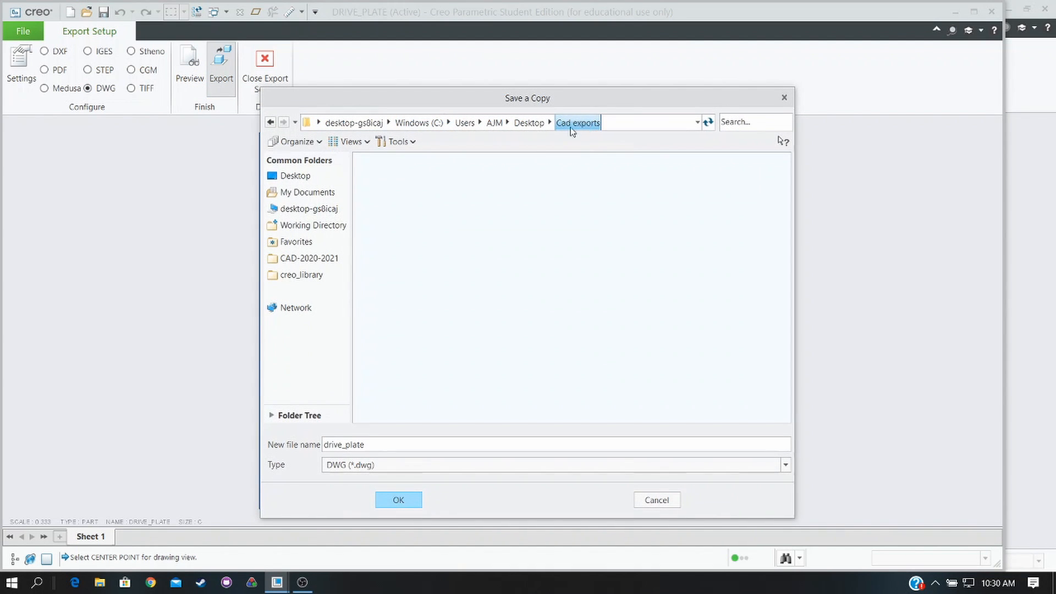
pyautogui.click(406, 501)
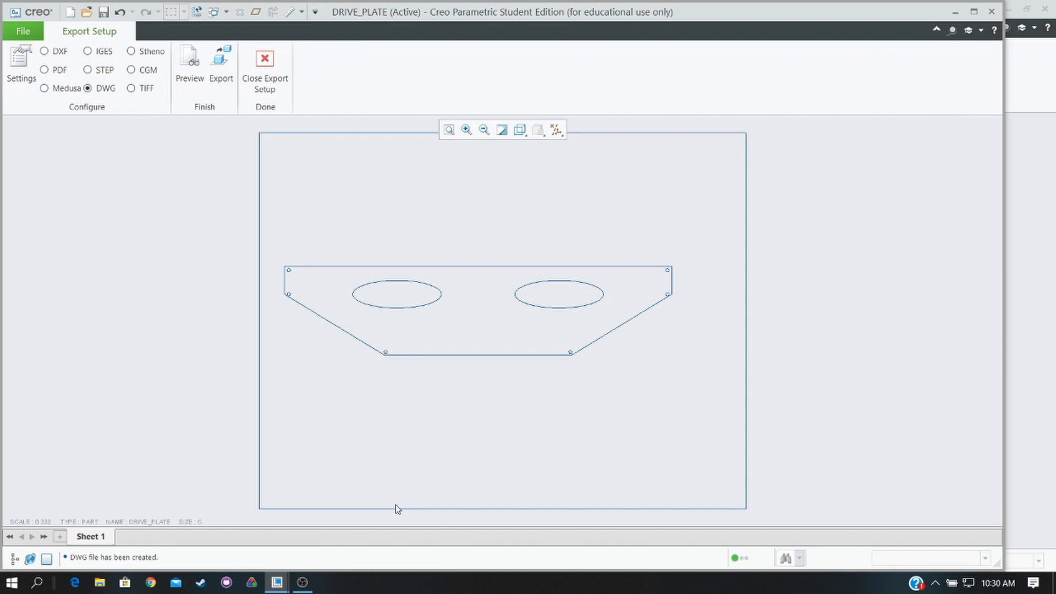
pyautogui.click(281, 78)
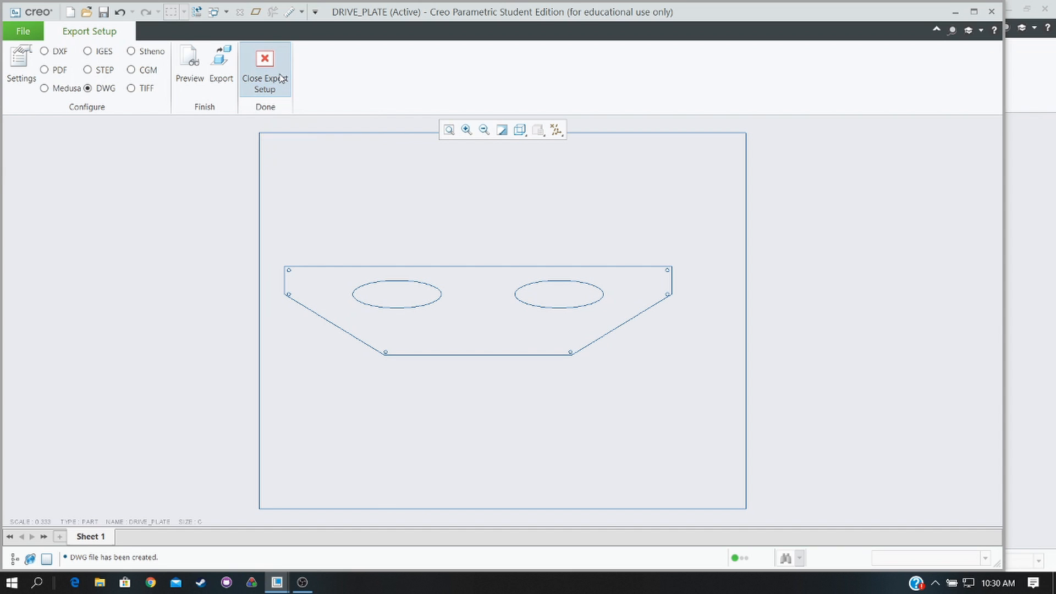
pyautogui.click(280, 78)
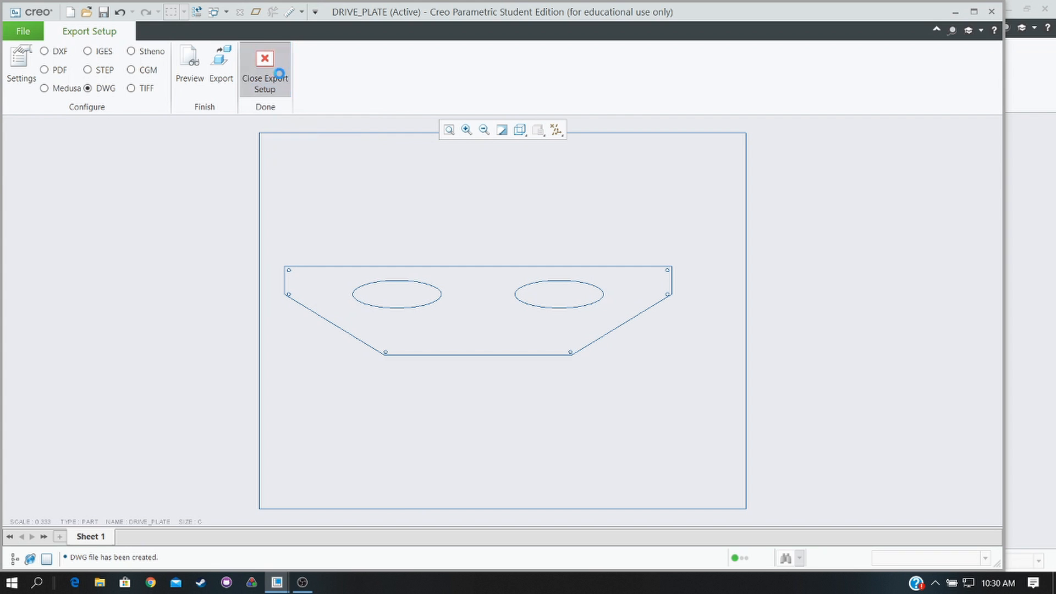